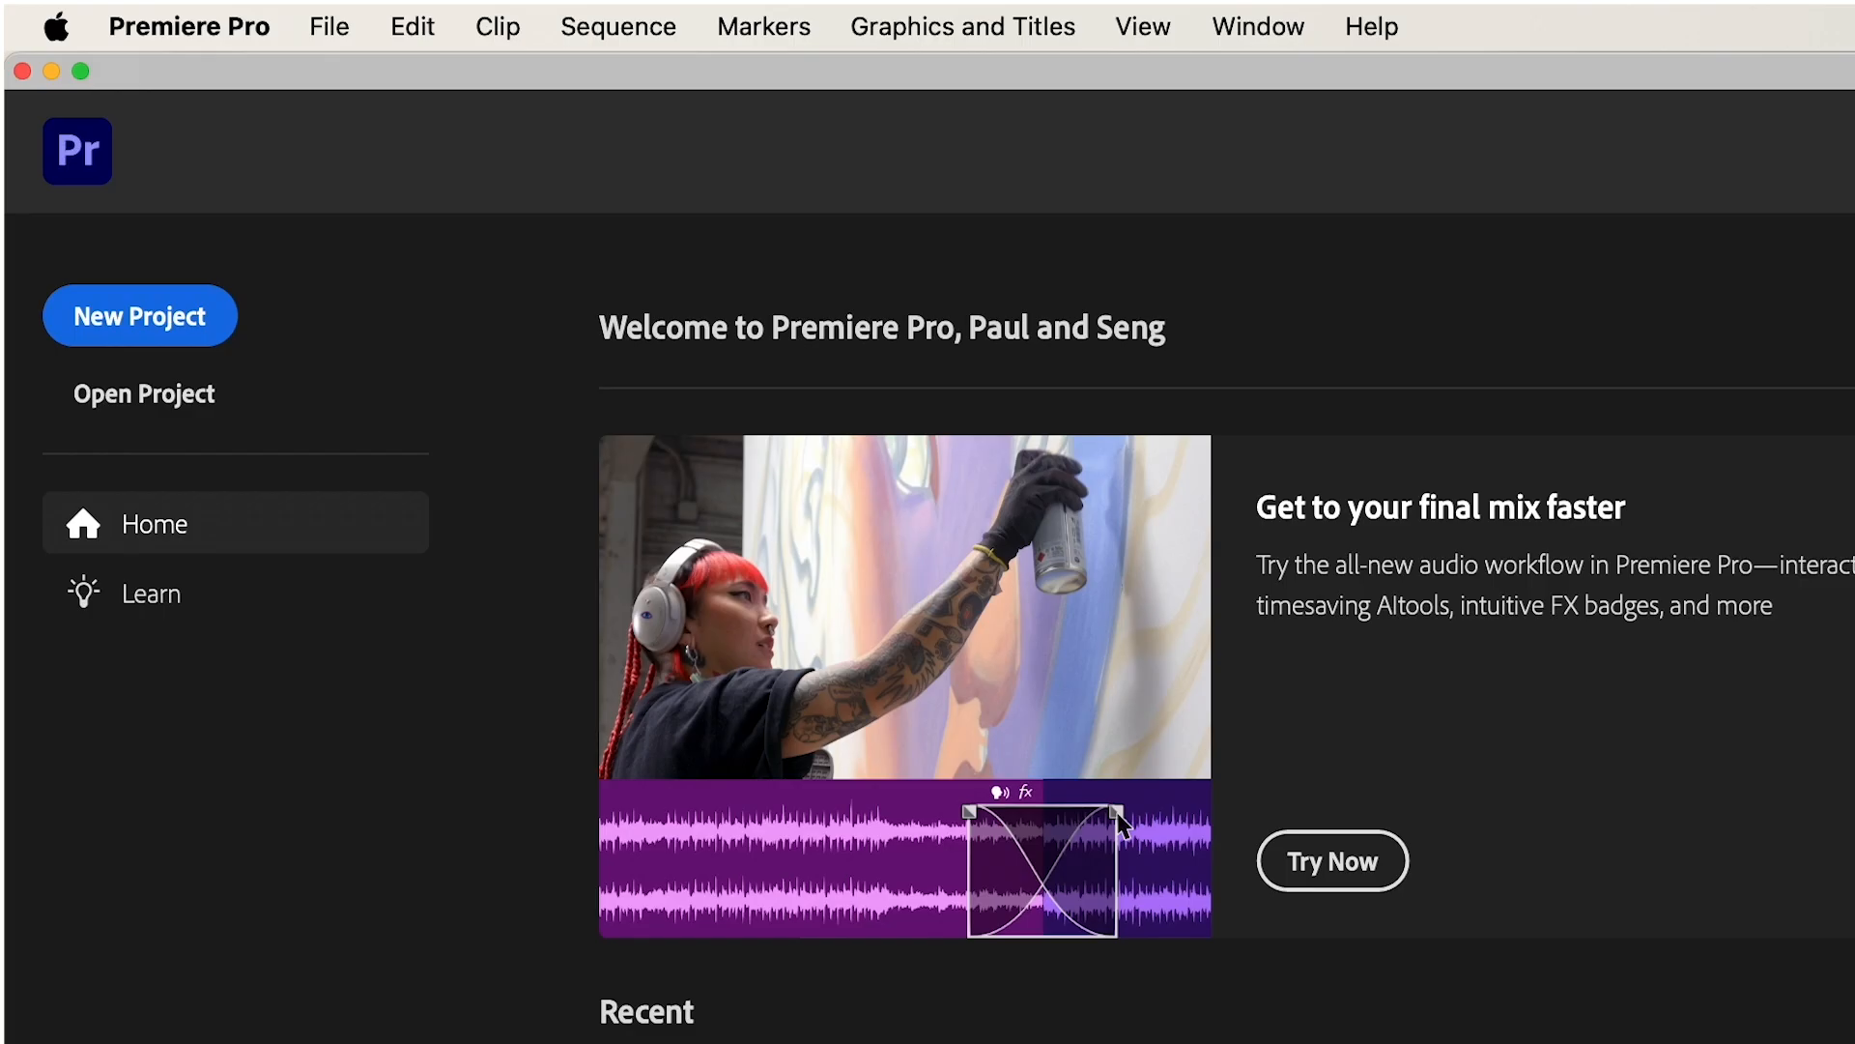
Step: Start a new project and name it Vacation Video
left_click(210, 326)
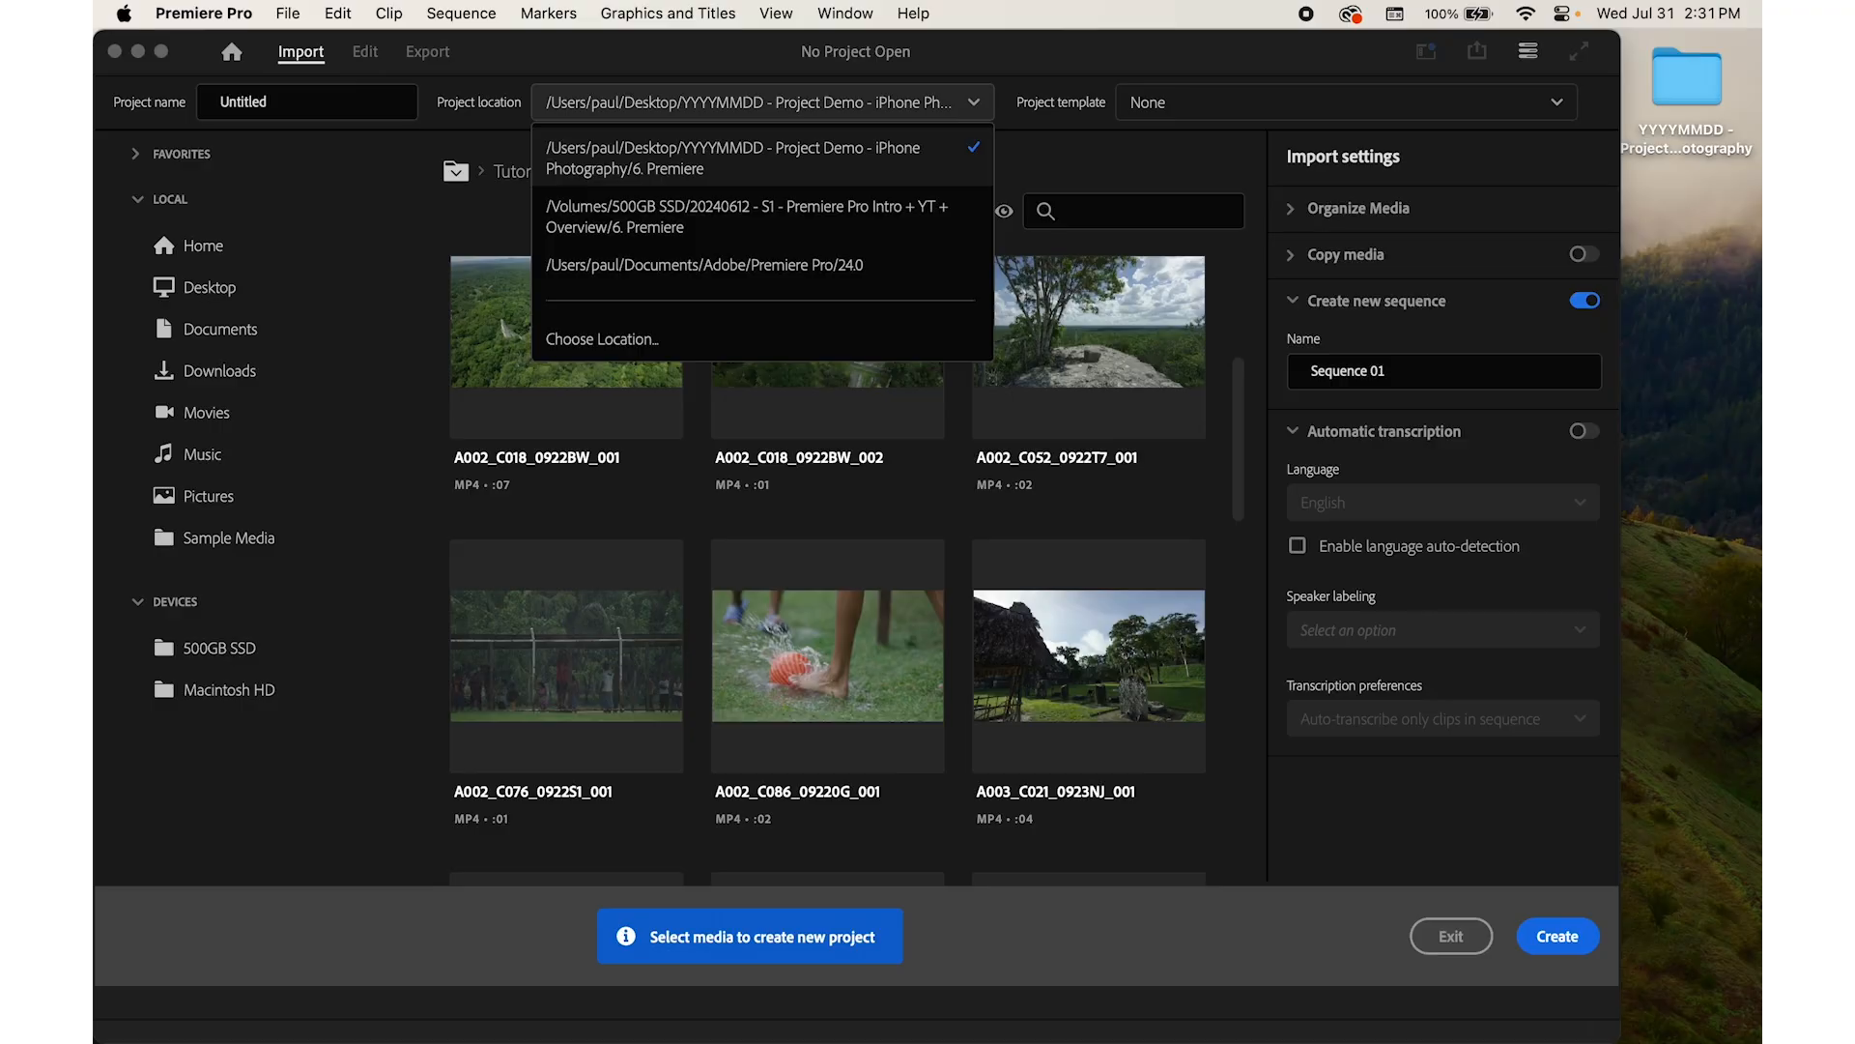
key("Escape")
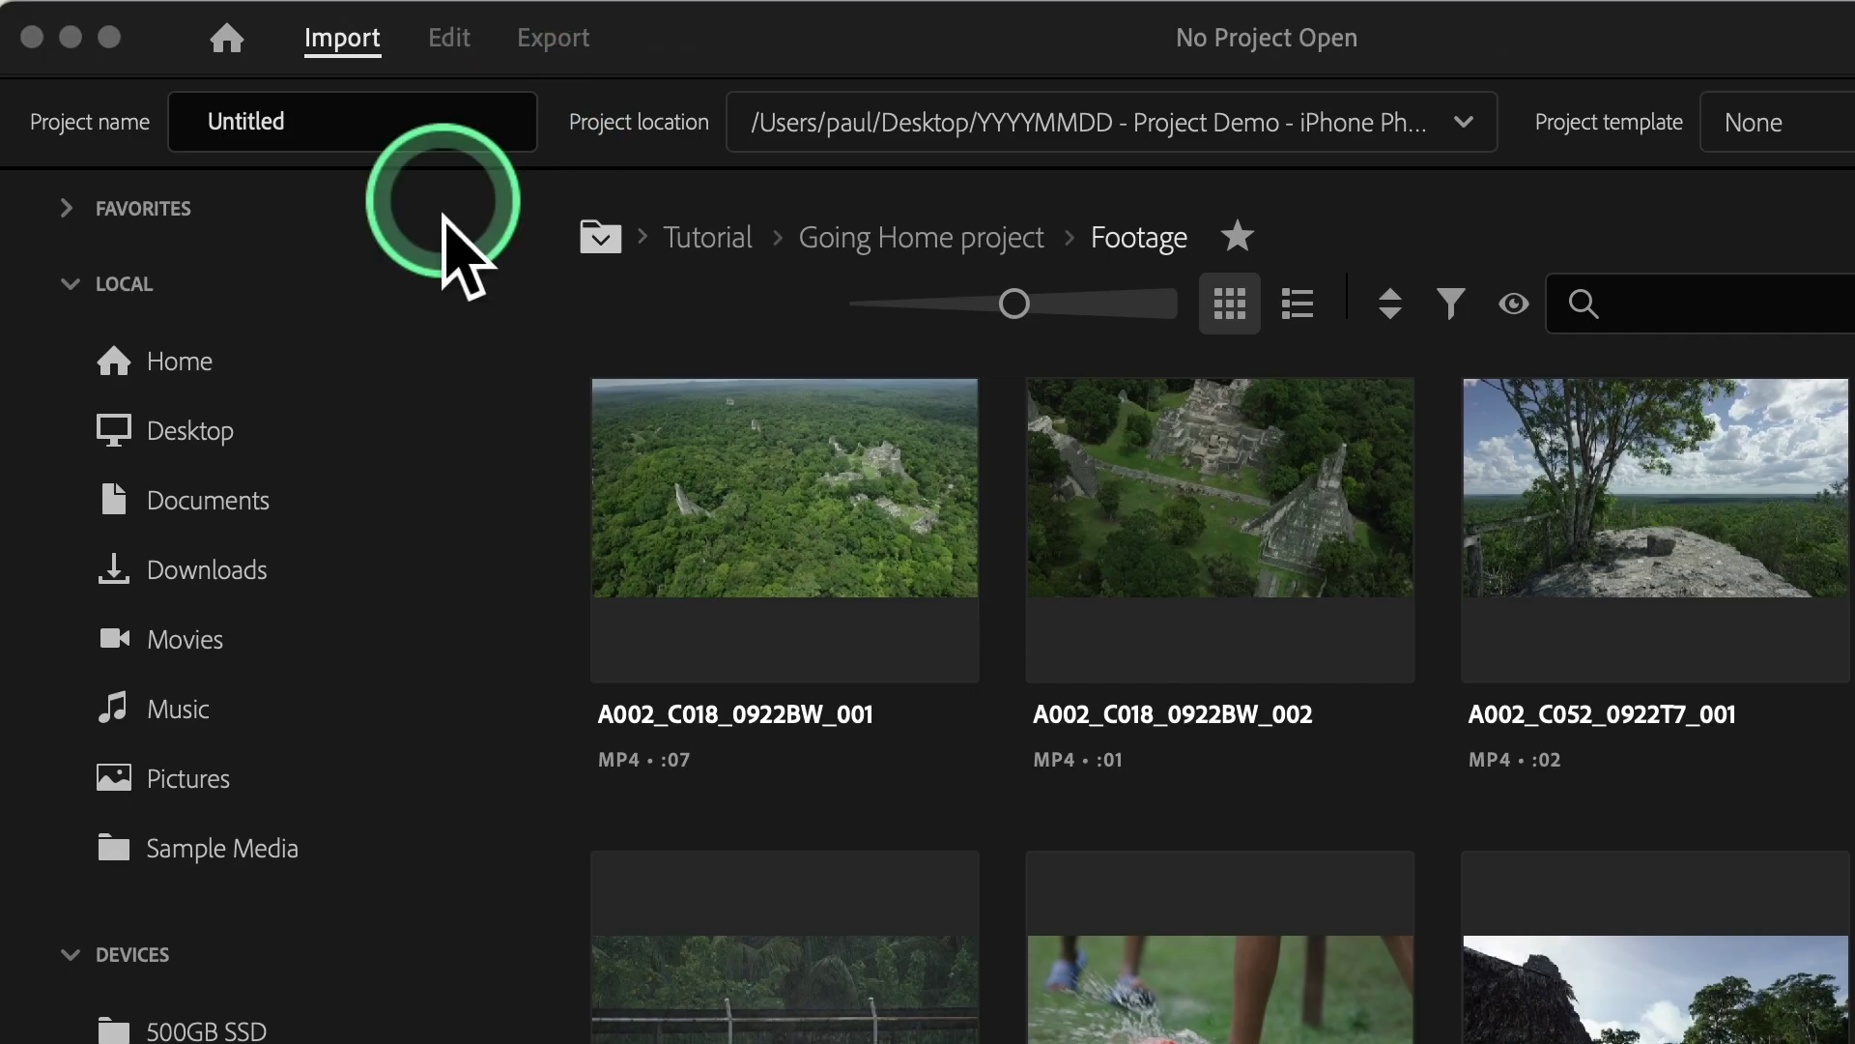
left_click(327, 102)
type("Vacation Video.")
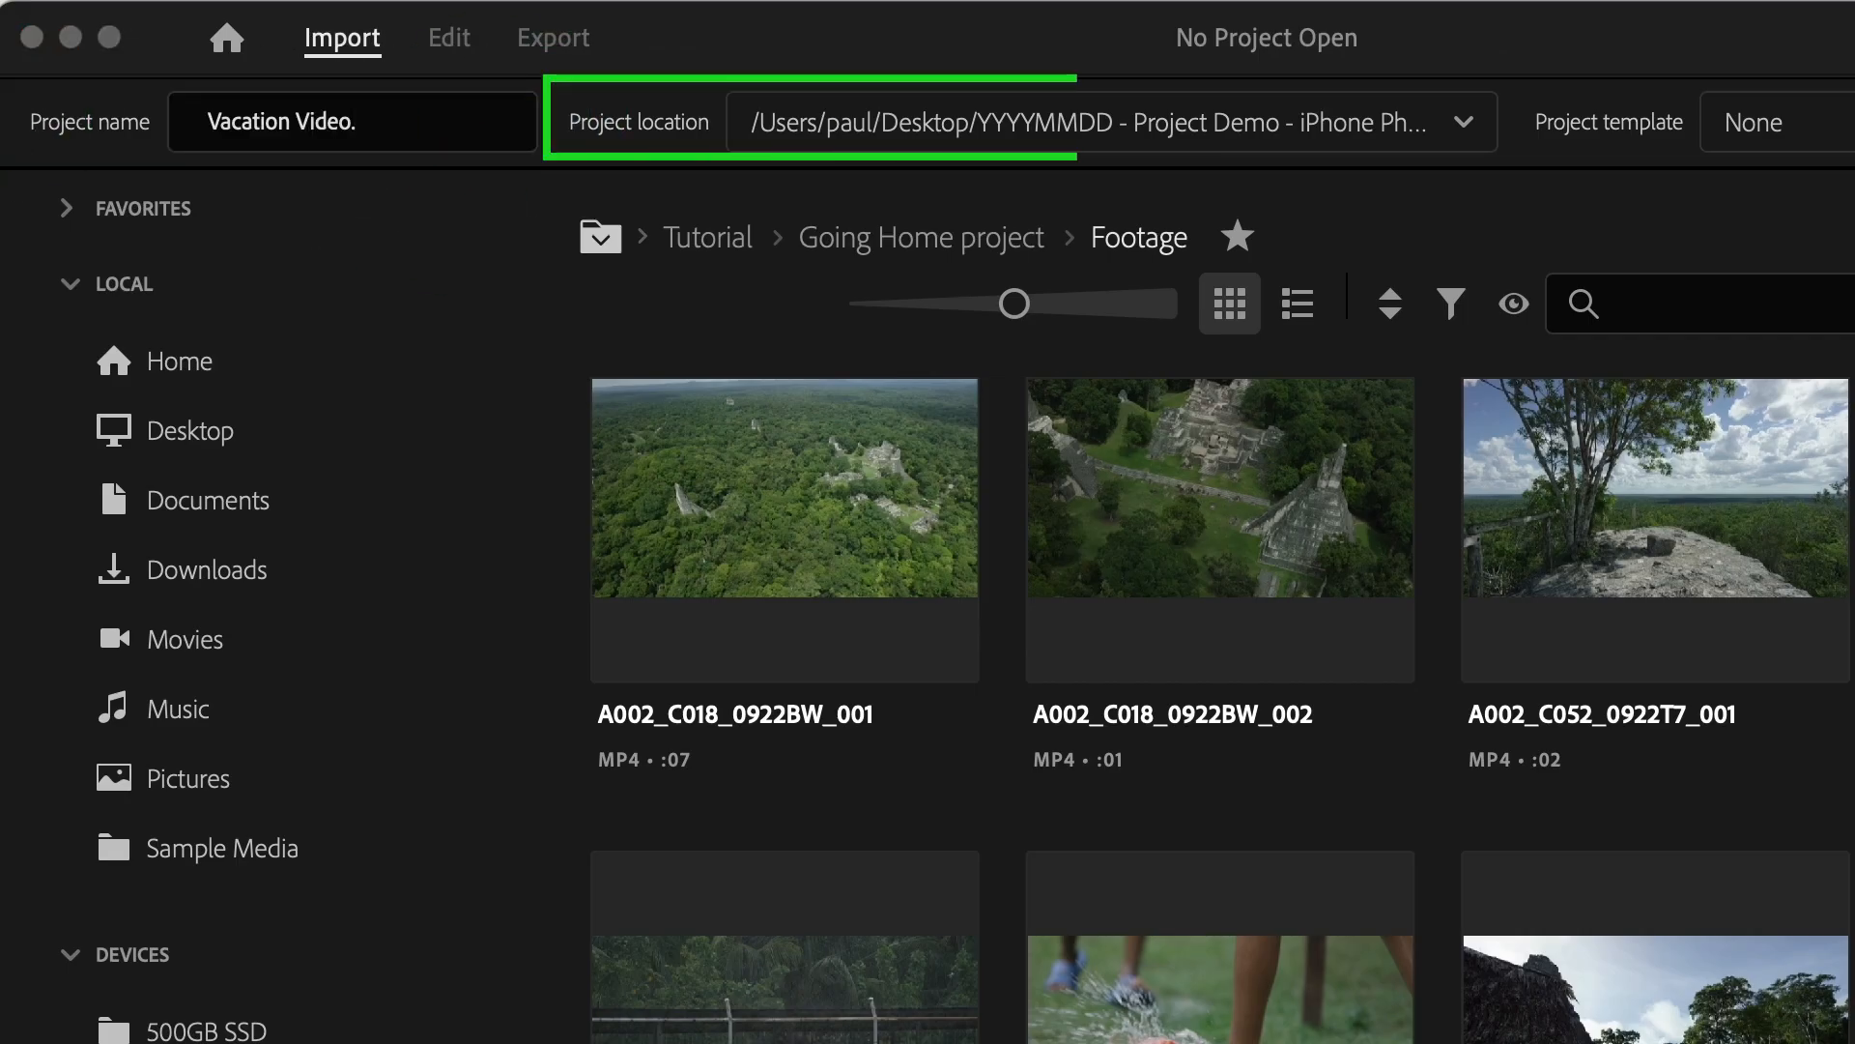
Step: Set the project location to the 6. Premiere folder inside the YYYYMMDD project demo folder
left_click(1407, 128)
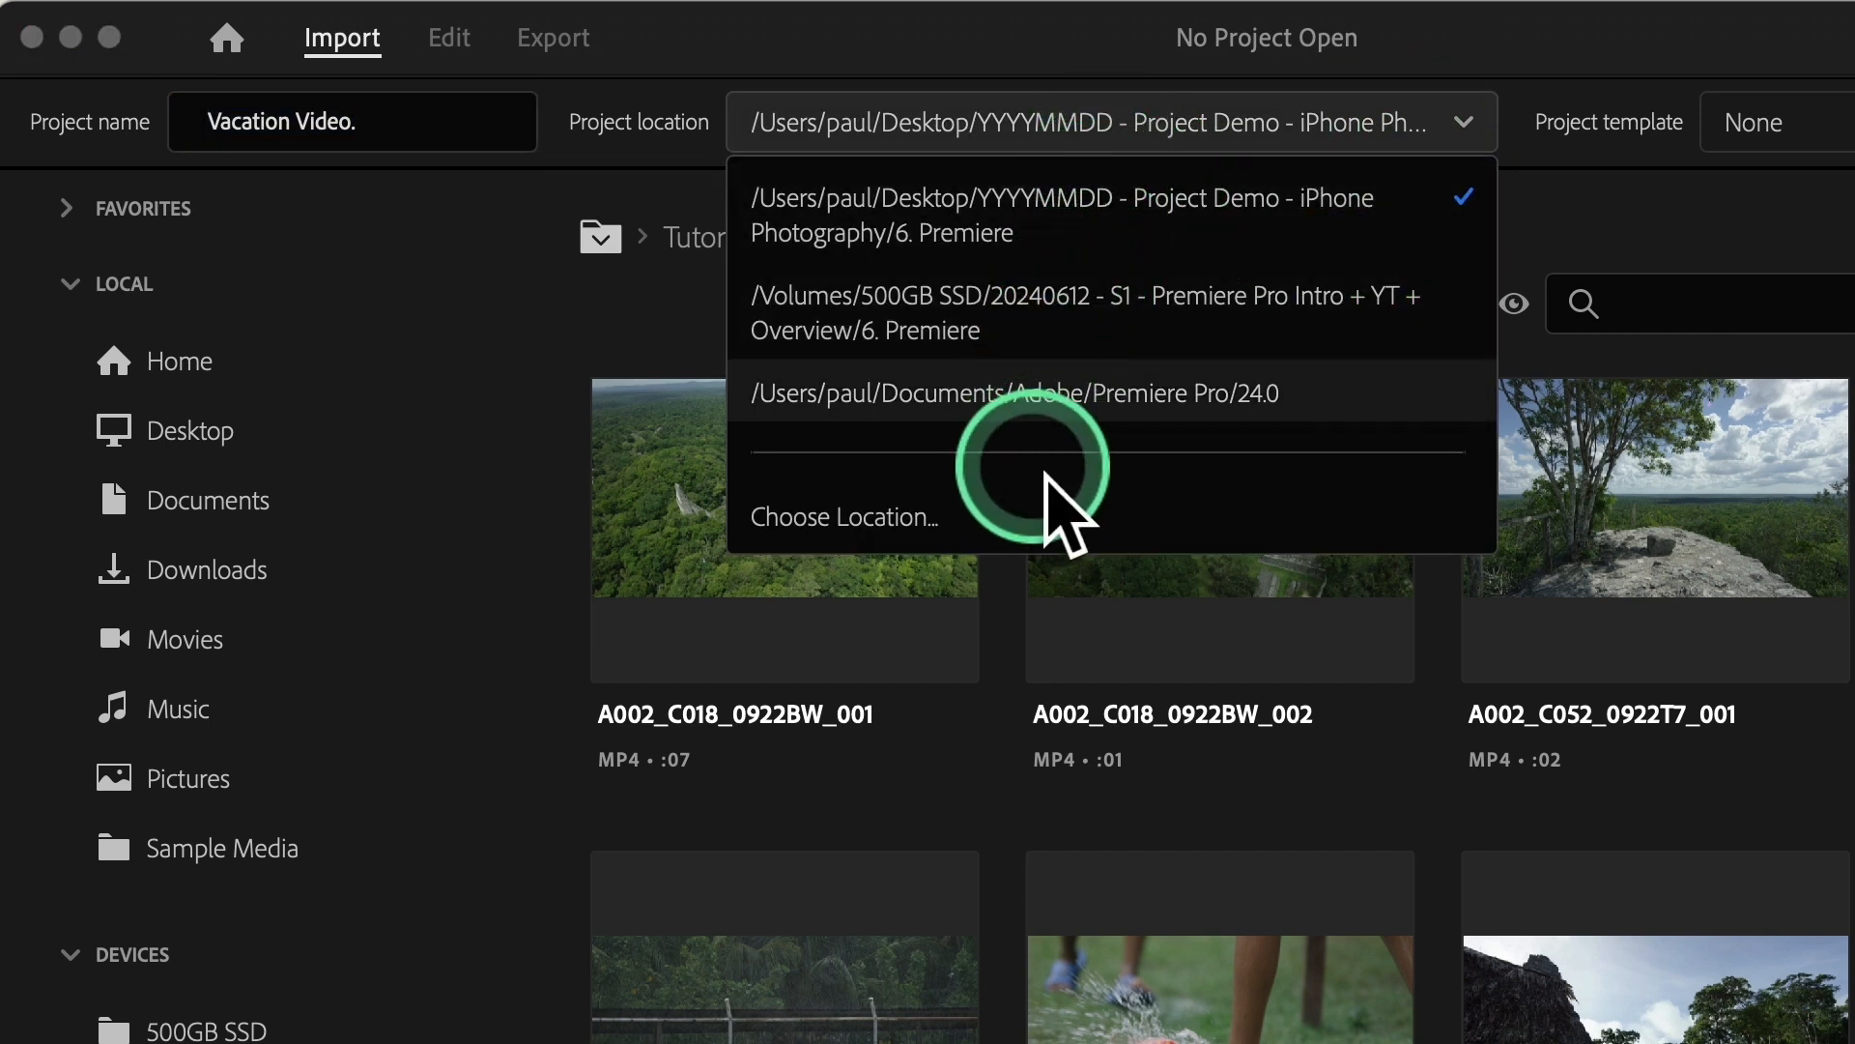
left_click(841, 517)
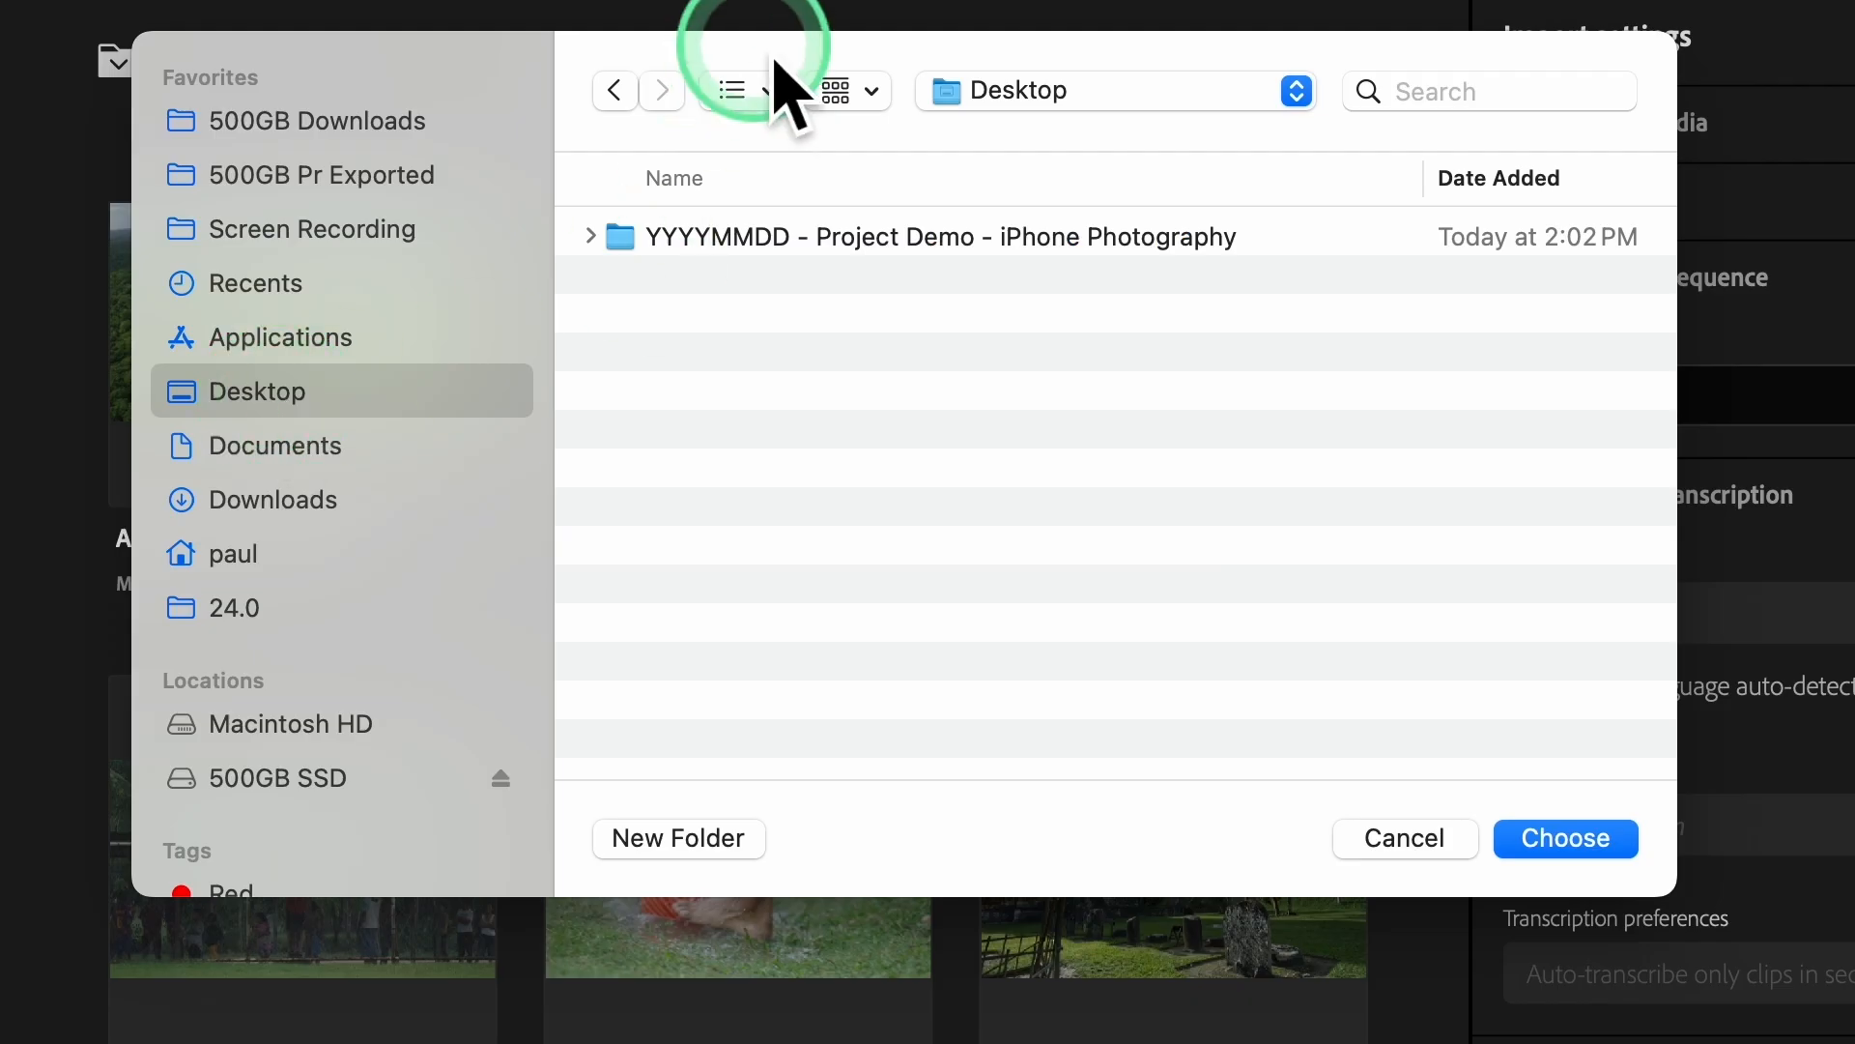
double_click(775, 251)
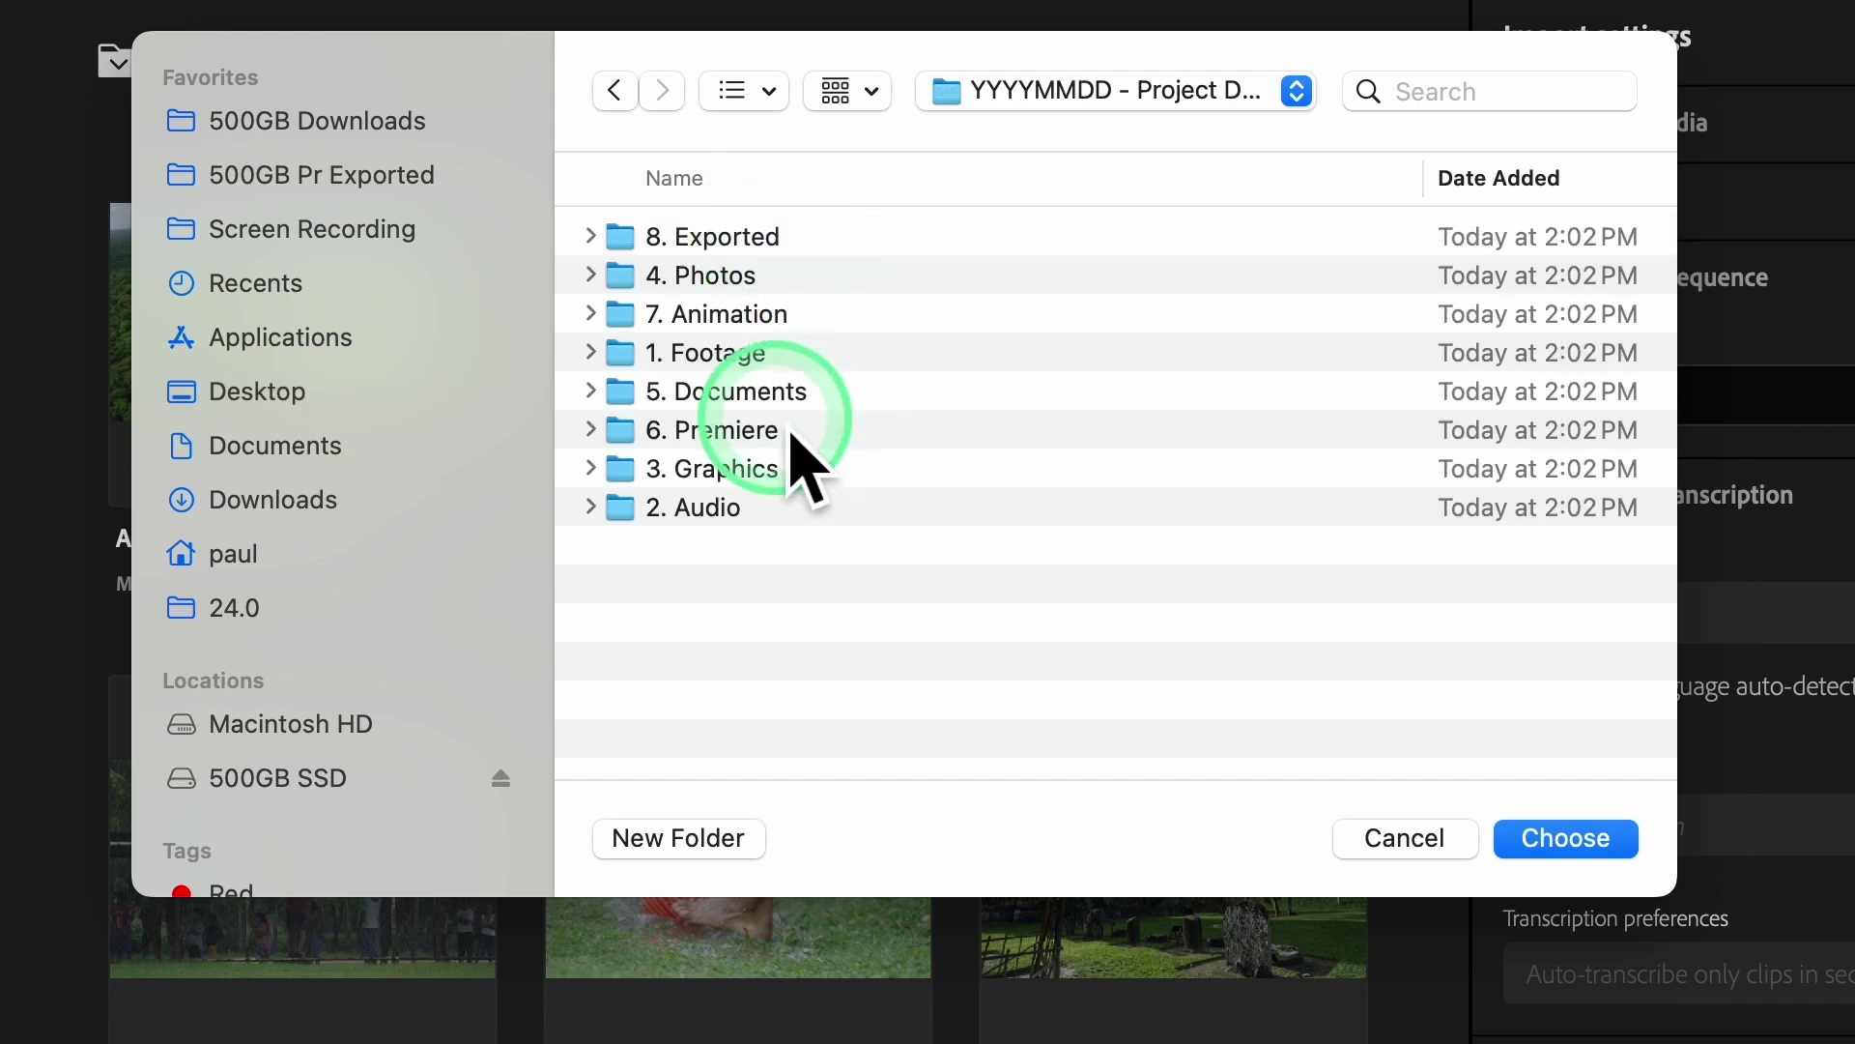
double_click(758, 436)
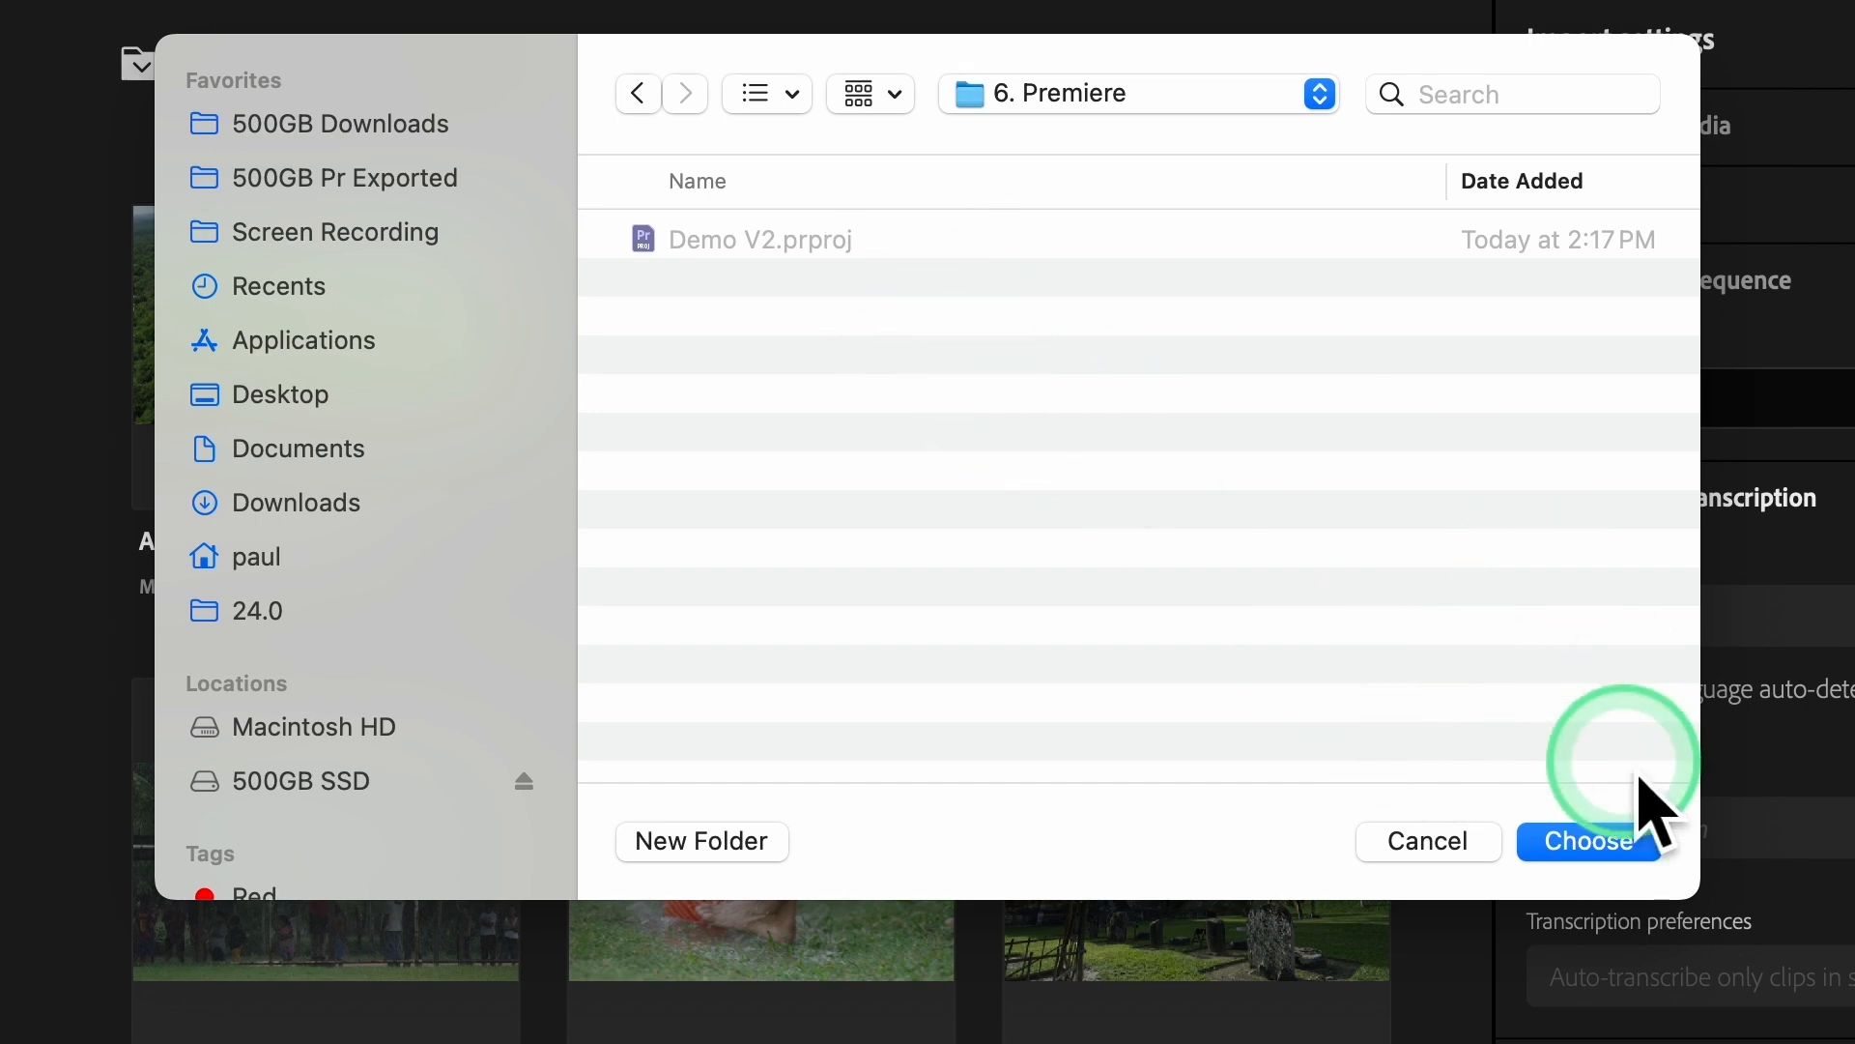
left_click(1327, 640)
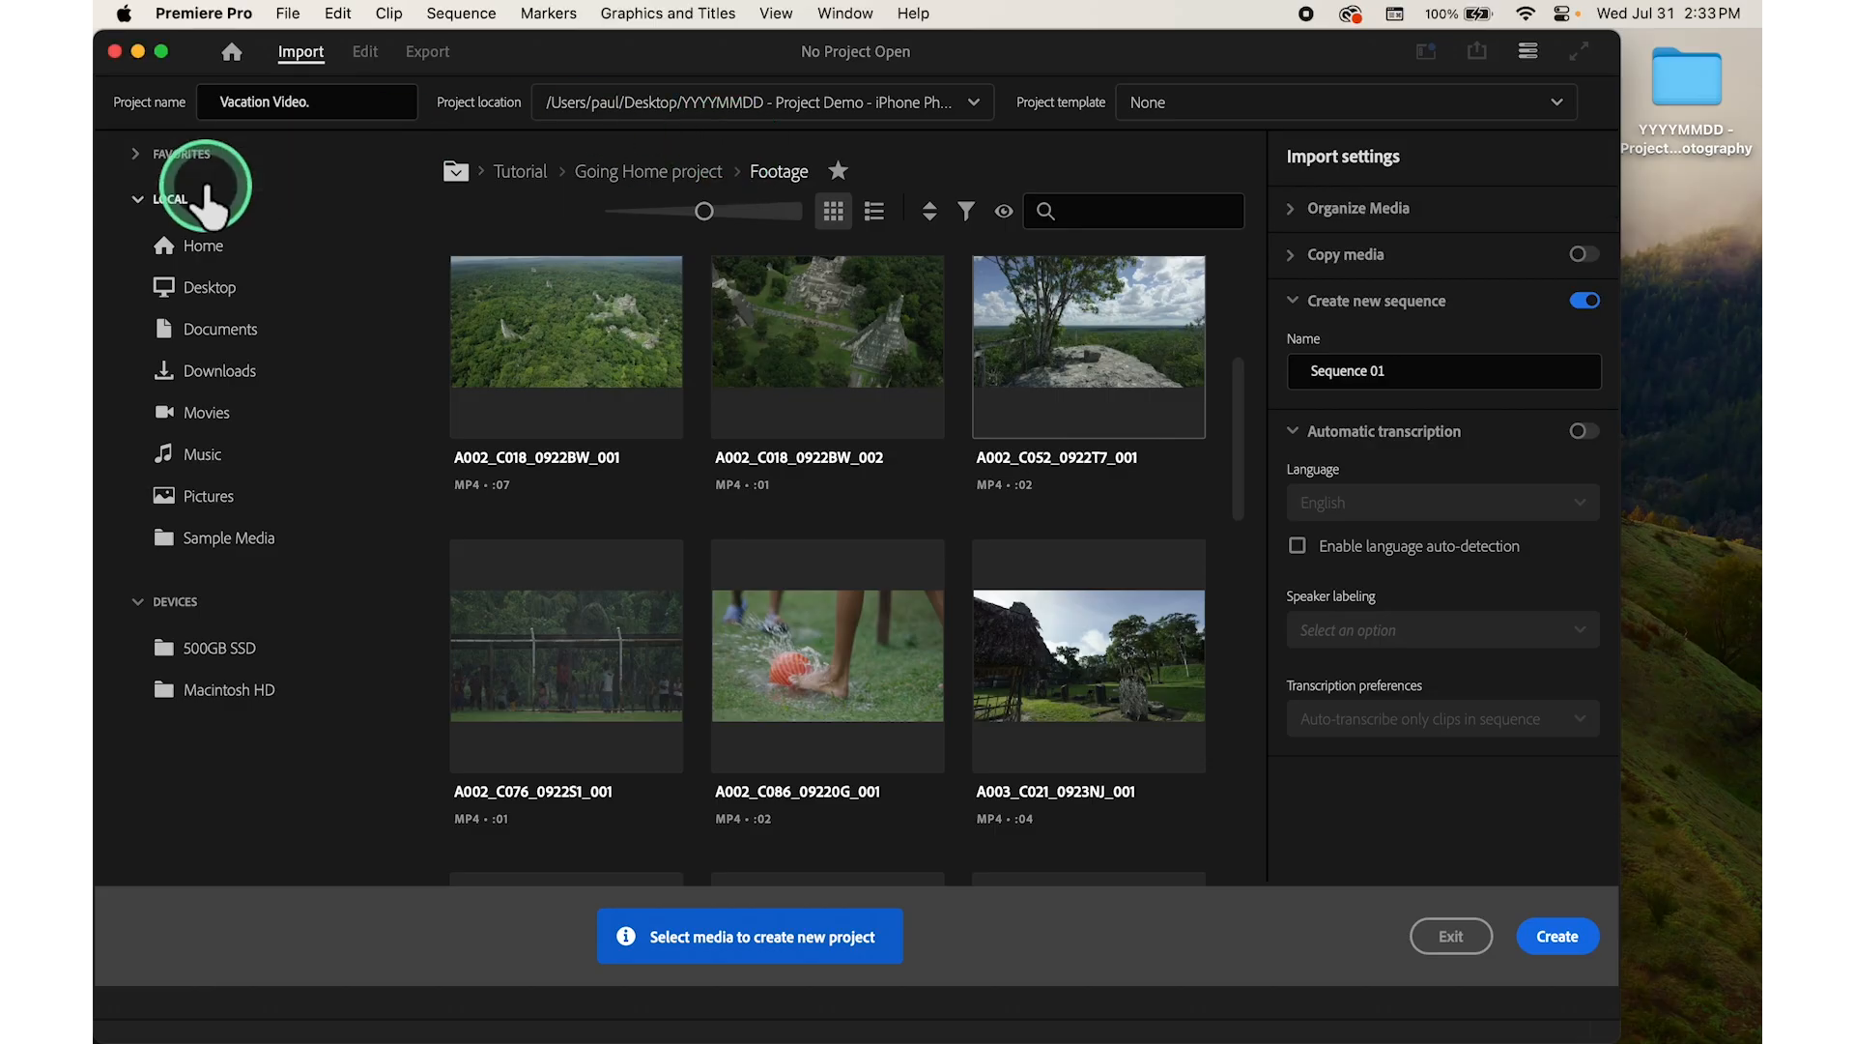
Step: Review import settings, keep Sequence 01 enabled with automatic transcription off, and recheck the save location
left_click(172, 199)
left_click(163, 203)
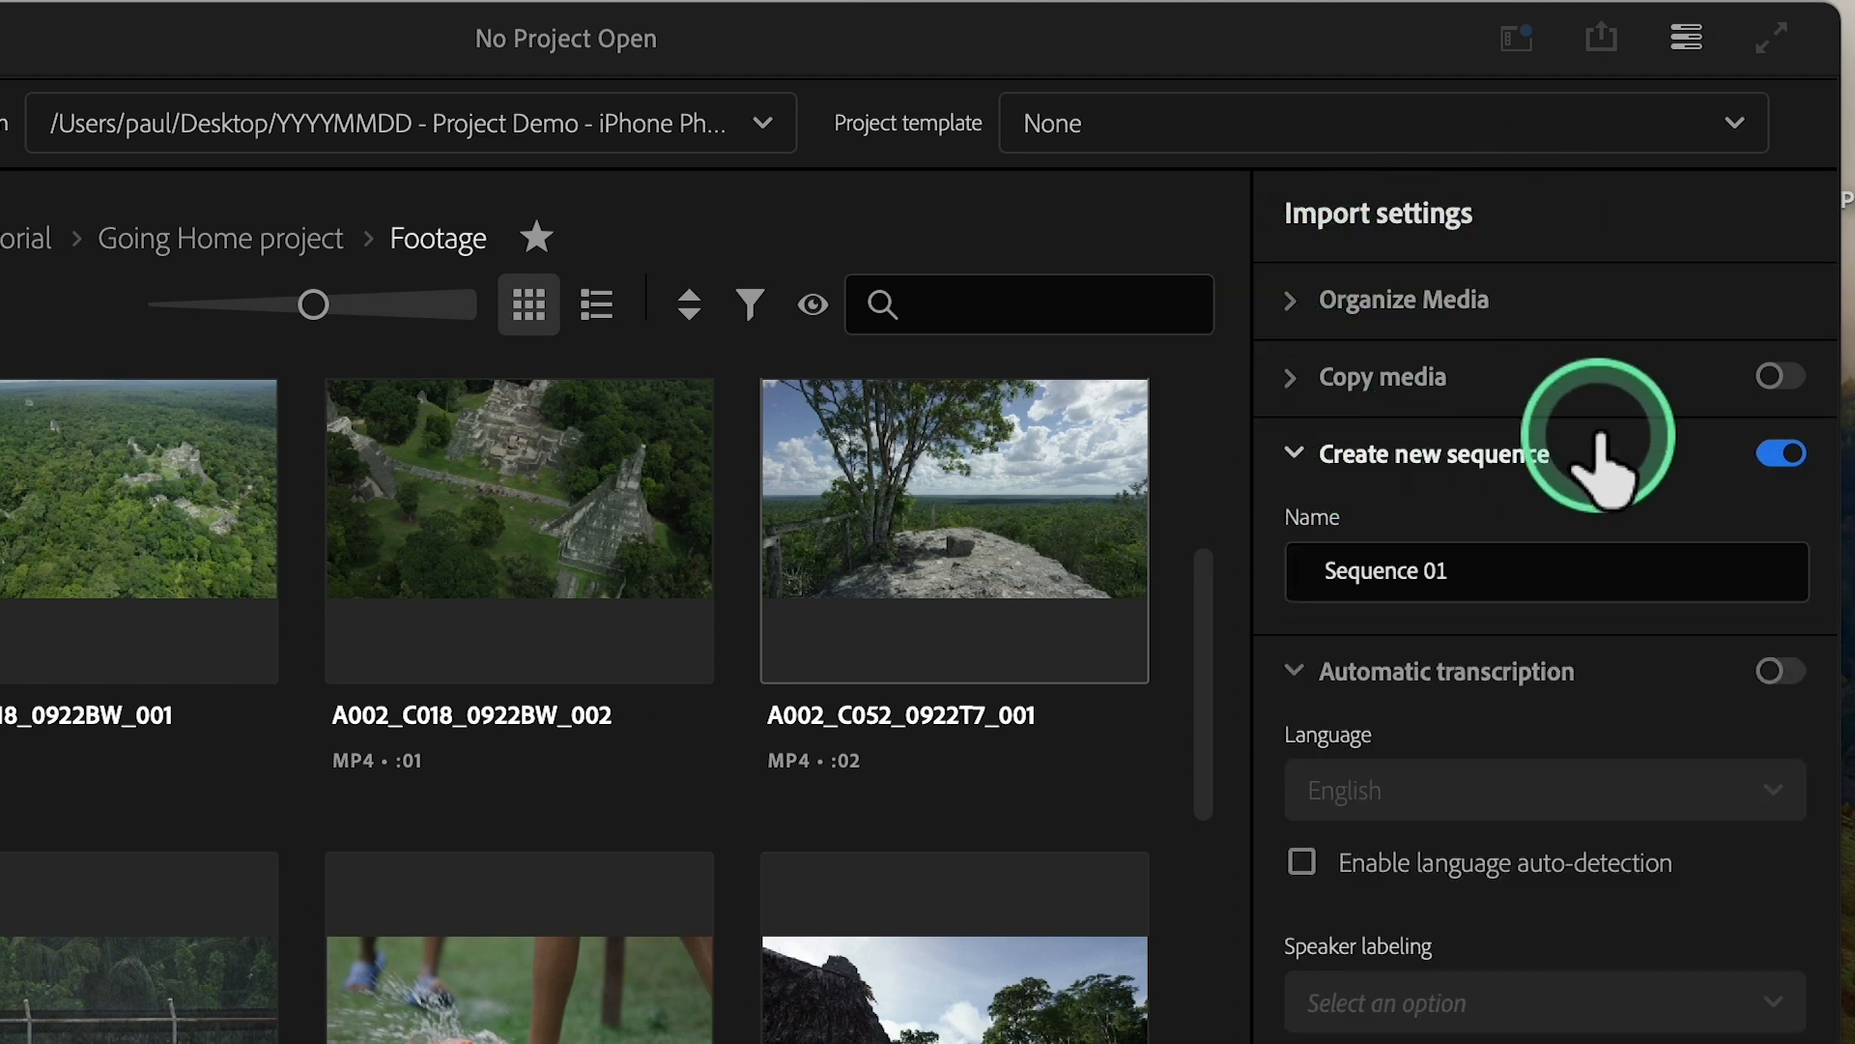
left_click(1545, 572)
left_click_drag(1545, 572, 1242, 537)
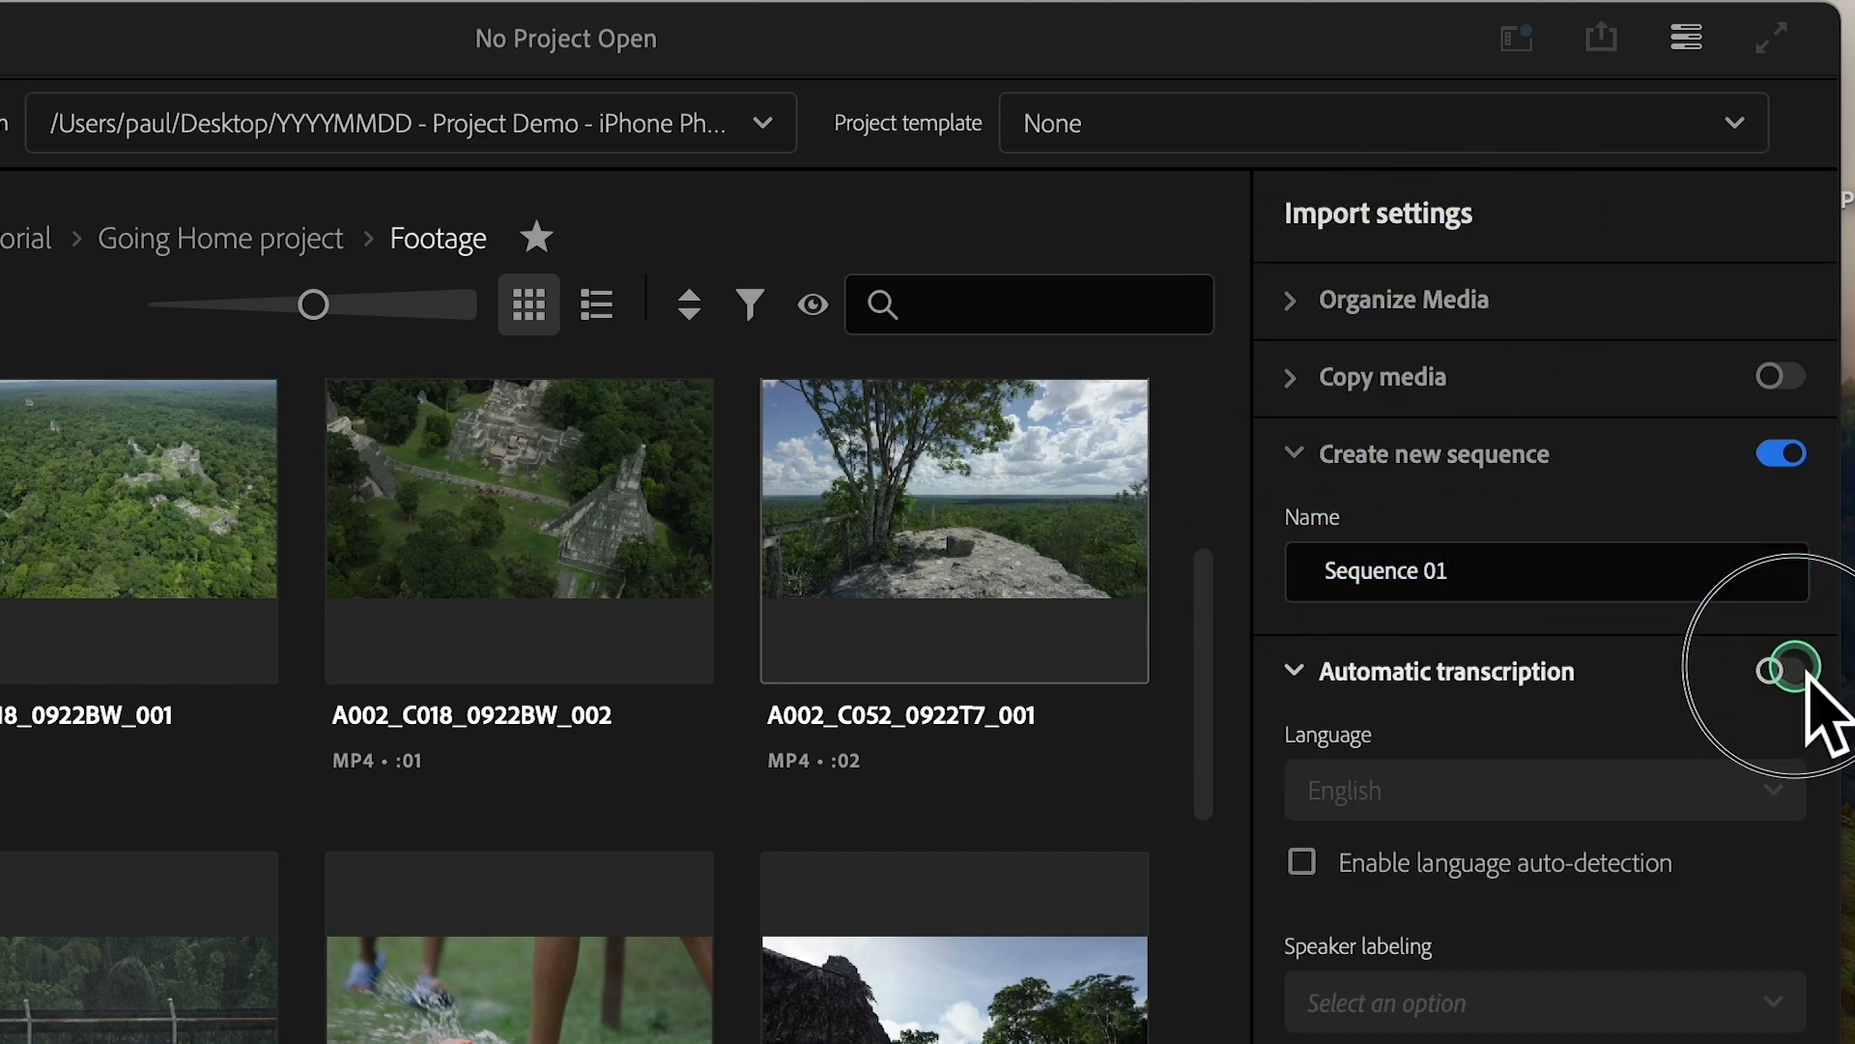
left_click(1789, 674)
scroll(446, 415, "up", 3)
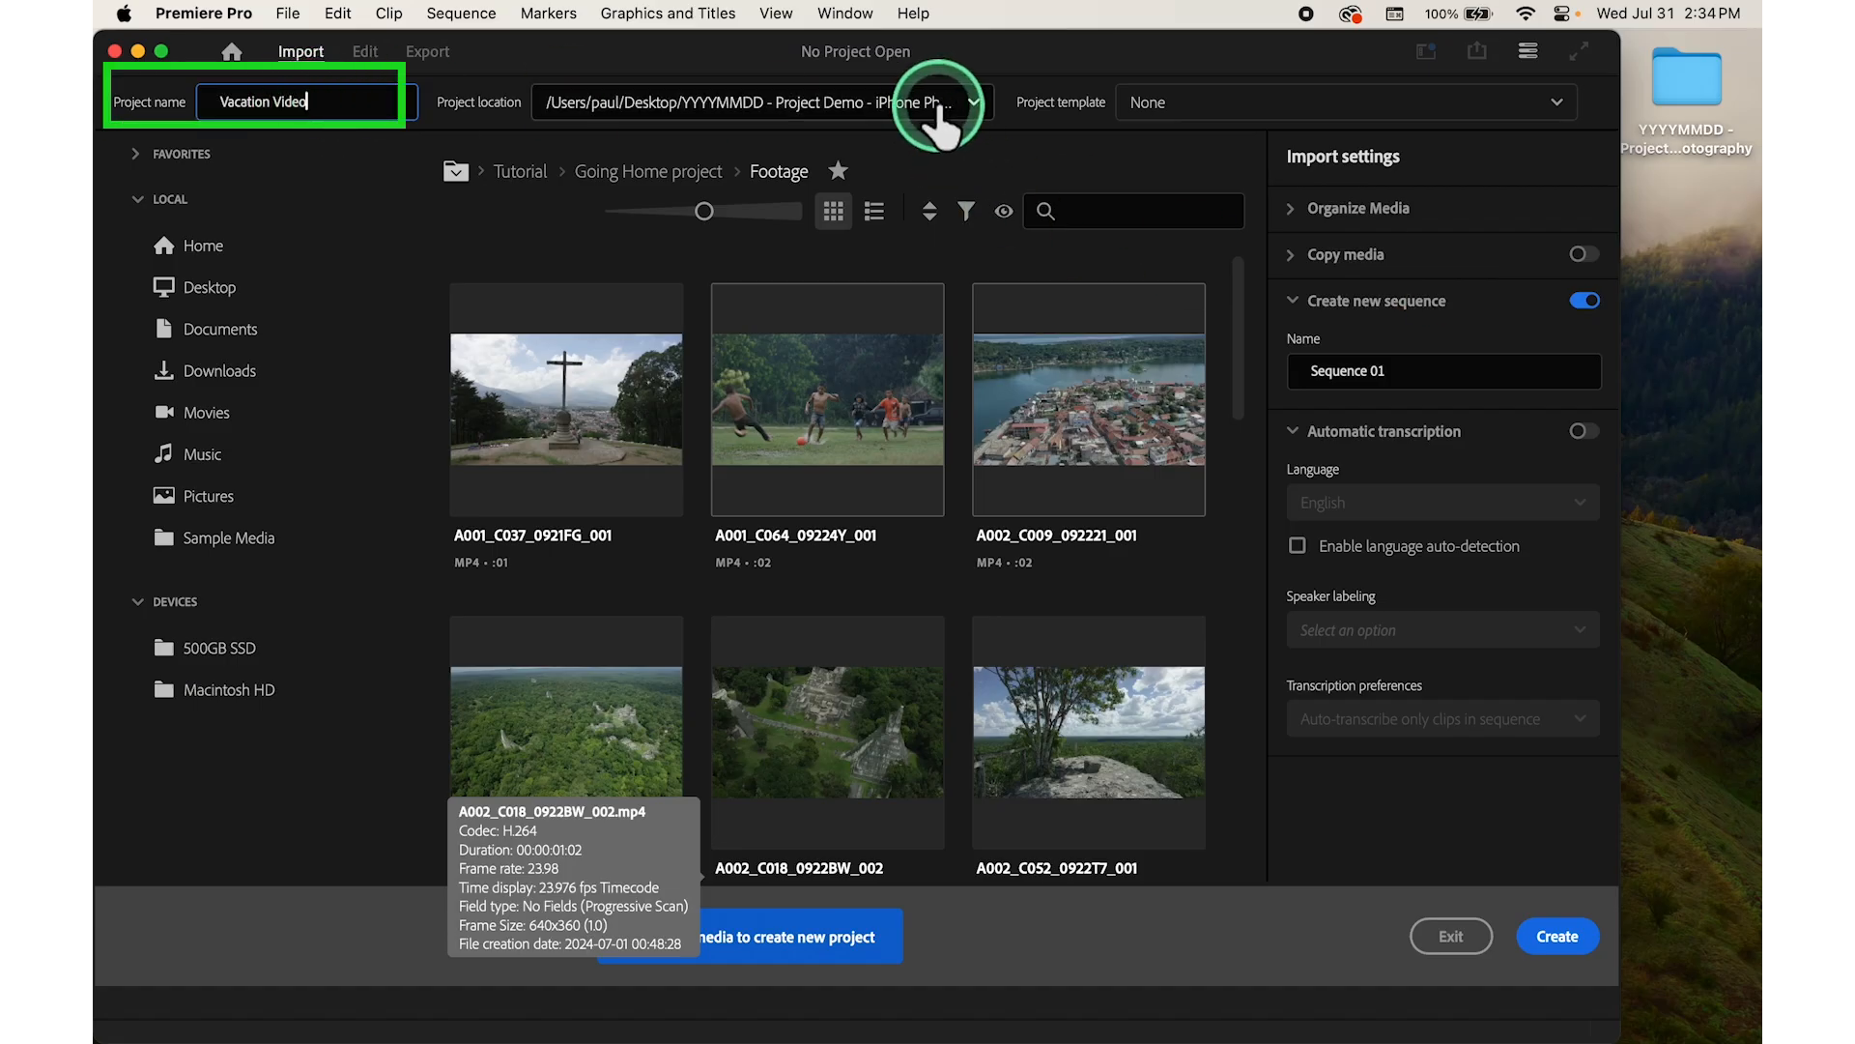
left_click(945, 102)
Step: Confirm the project location setting before creating the project
left_click(1420, 162)
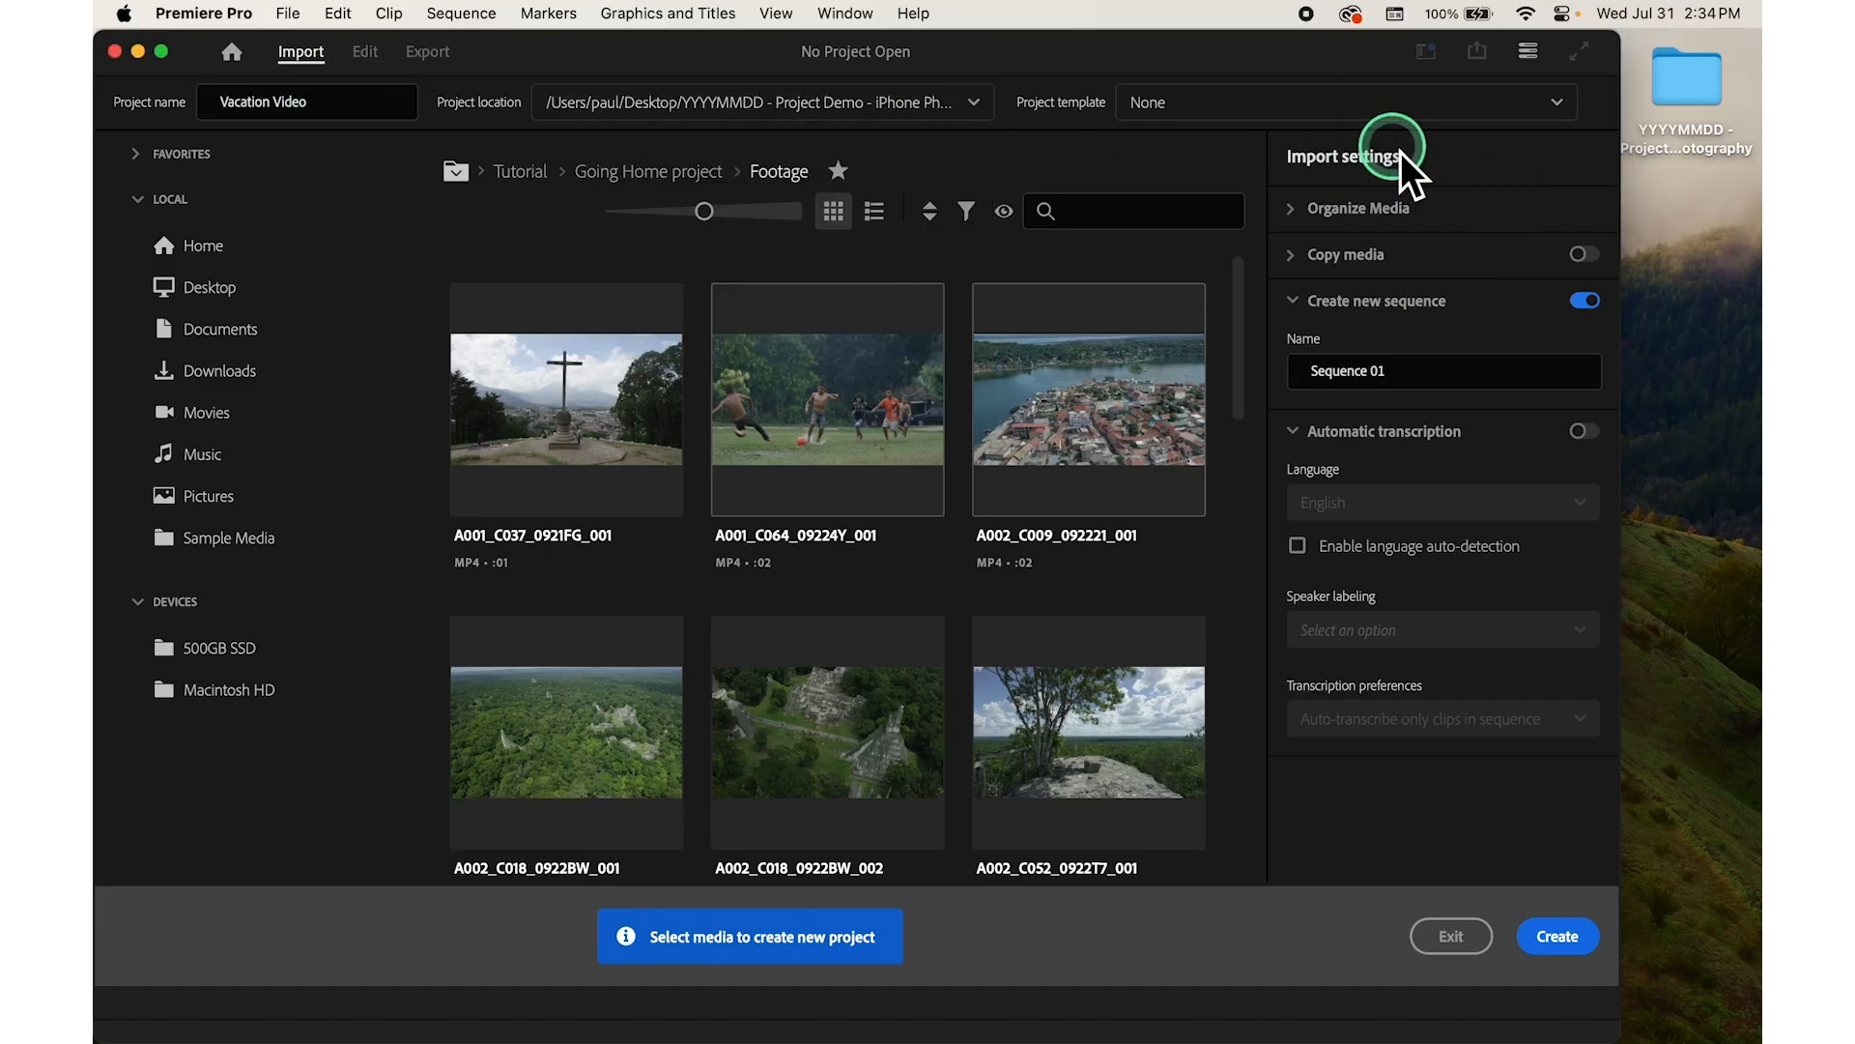